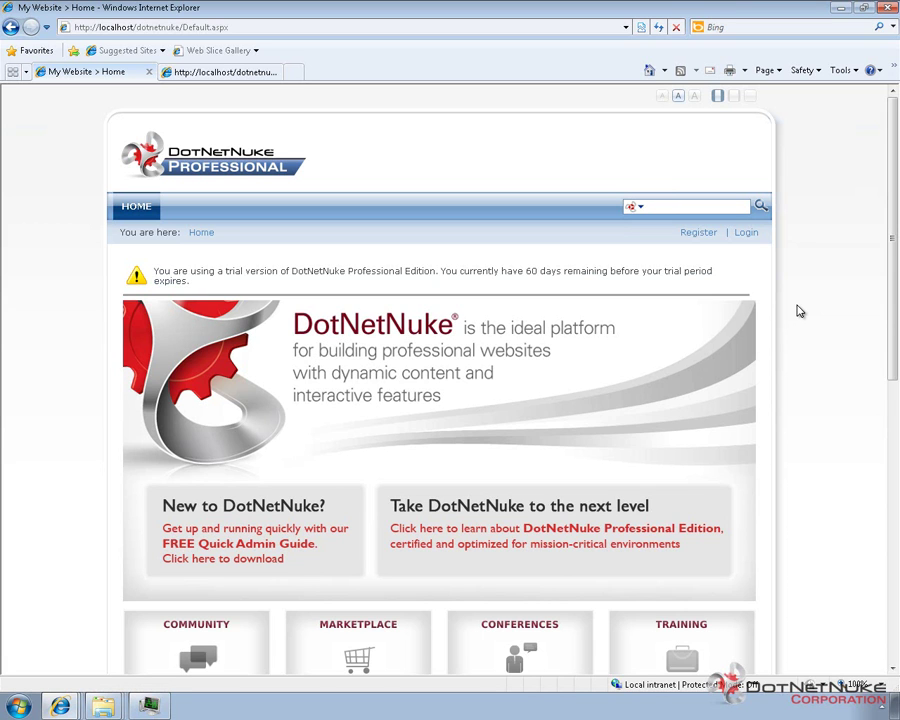
scroll(852, 273, down, 3)
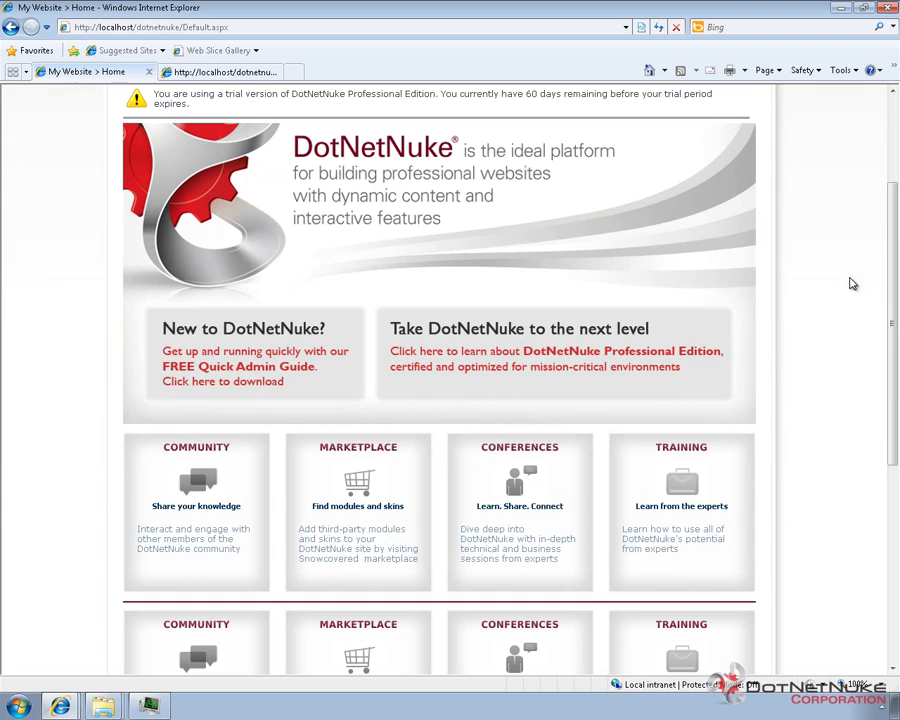
scroll(506, 542, down, 6)
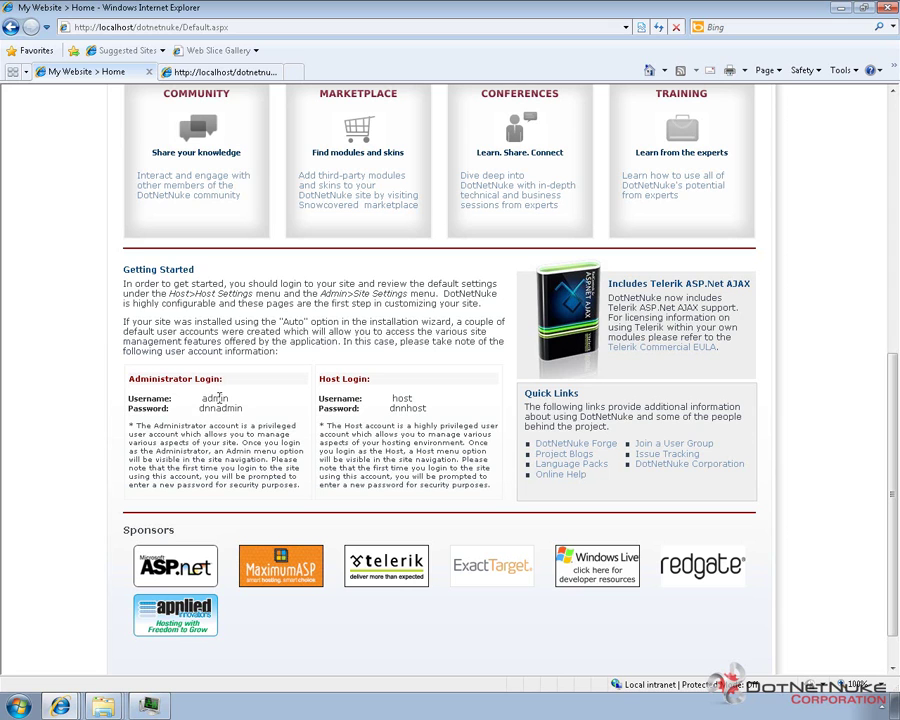
double_click(216, 398)
click(263, 349)
scroll(219, 400, up, 5)
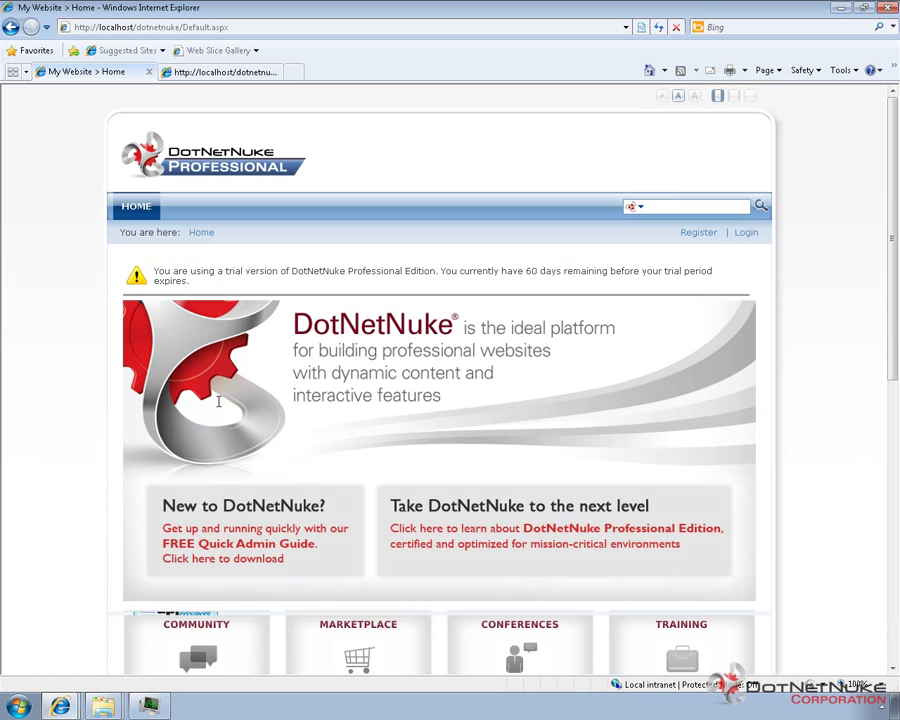
Log in with the 'admin' username and its default password.
click(747, 234)
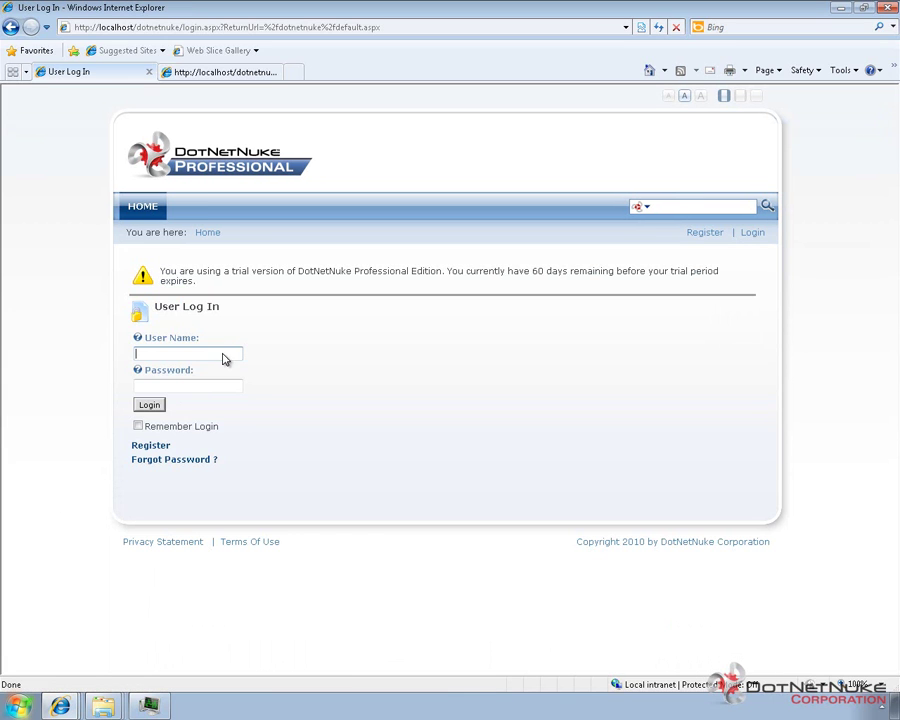
click(223, 354)
text(admin)
key(Tab)
text(dnnadmin)
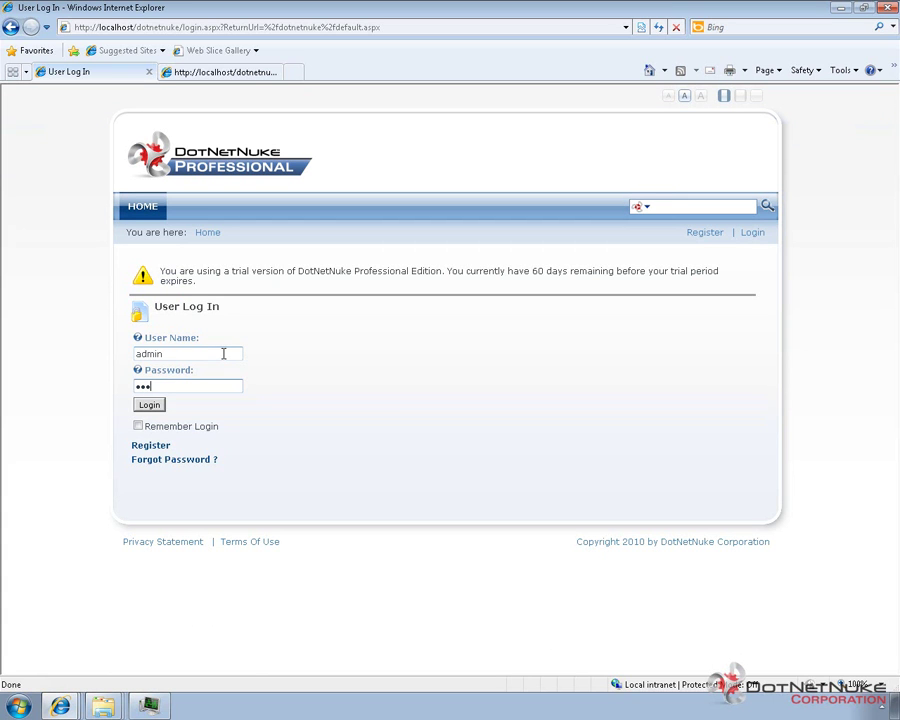
click(152, 408)
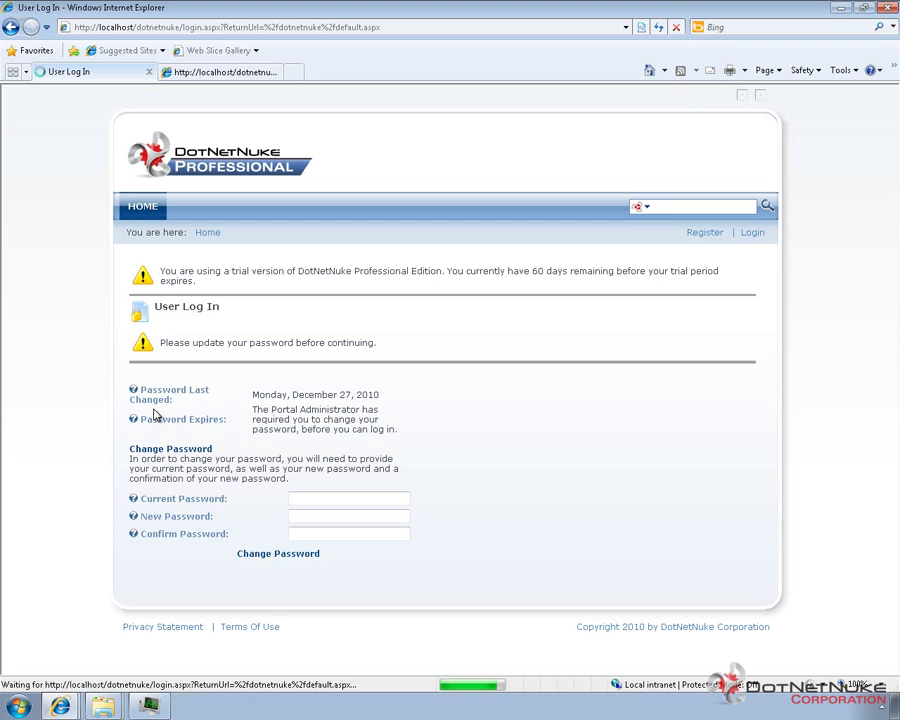
Replace the admin's default password with a new confirmed one, then log out.
click(340, 500)
text(********)
key(Tab)
text(*********)
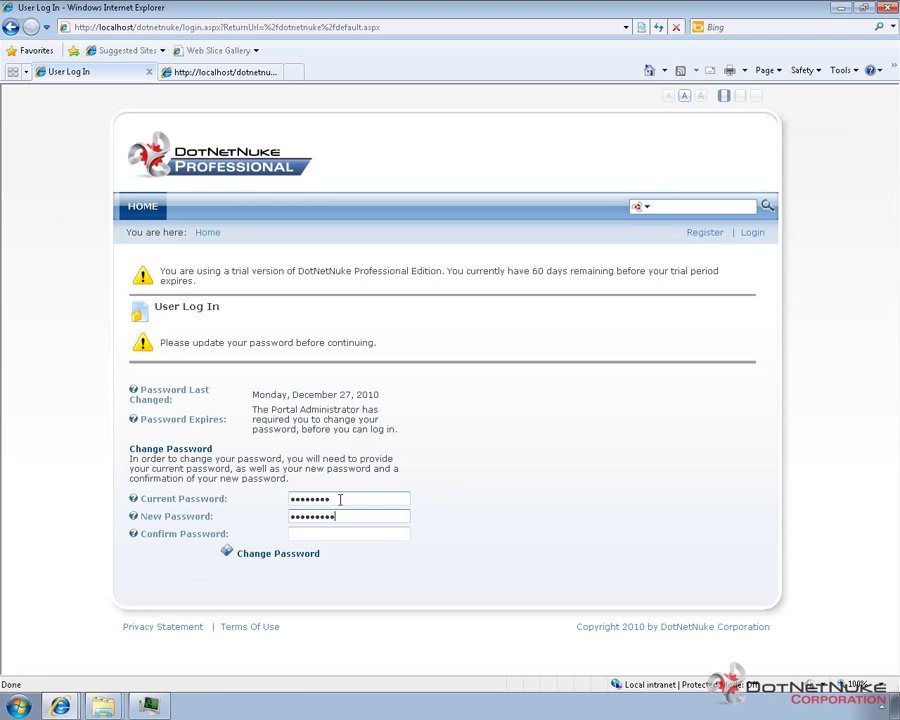
text(**)
key(Tab)
text(***********)
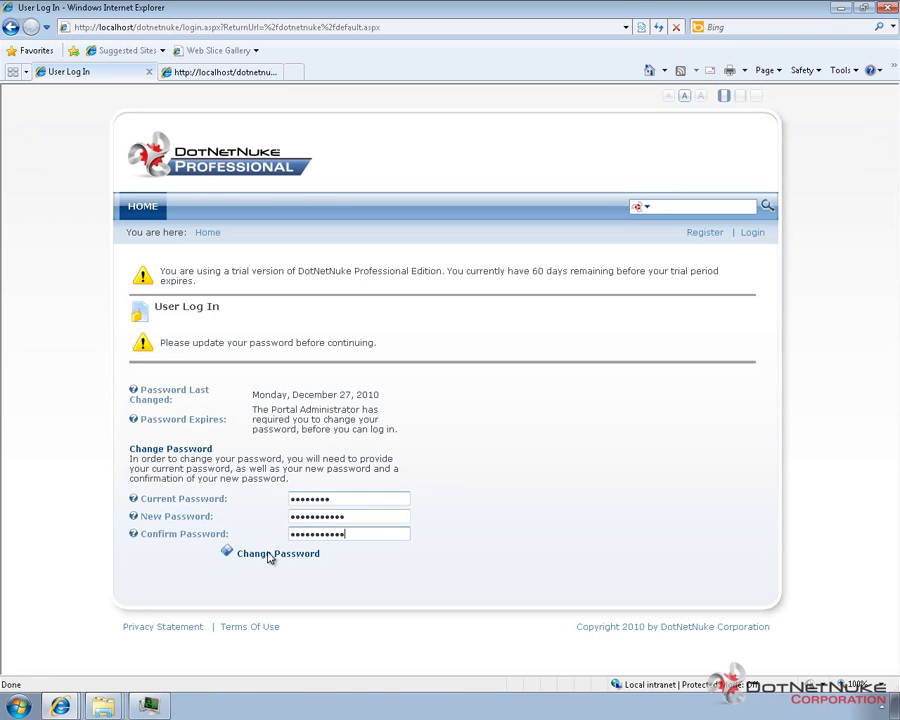
click(268, 556)
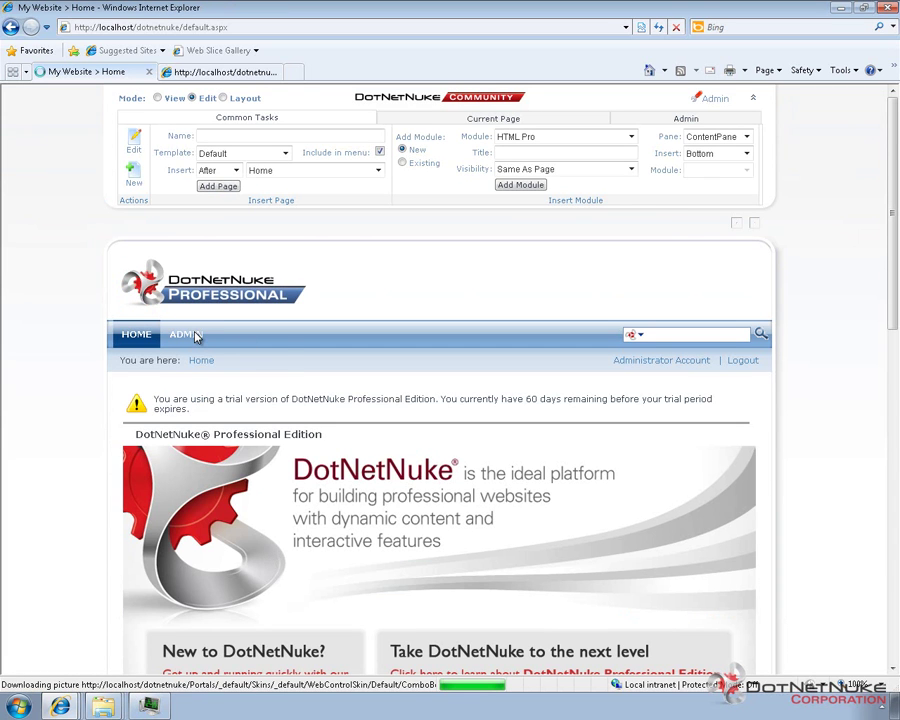
mouse_move(187, 342)
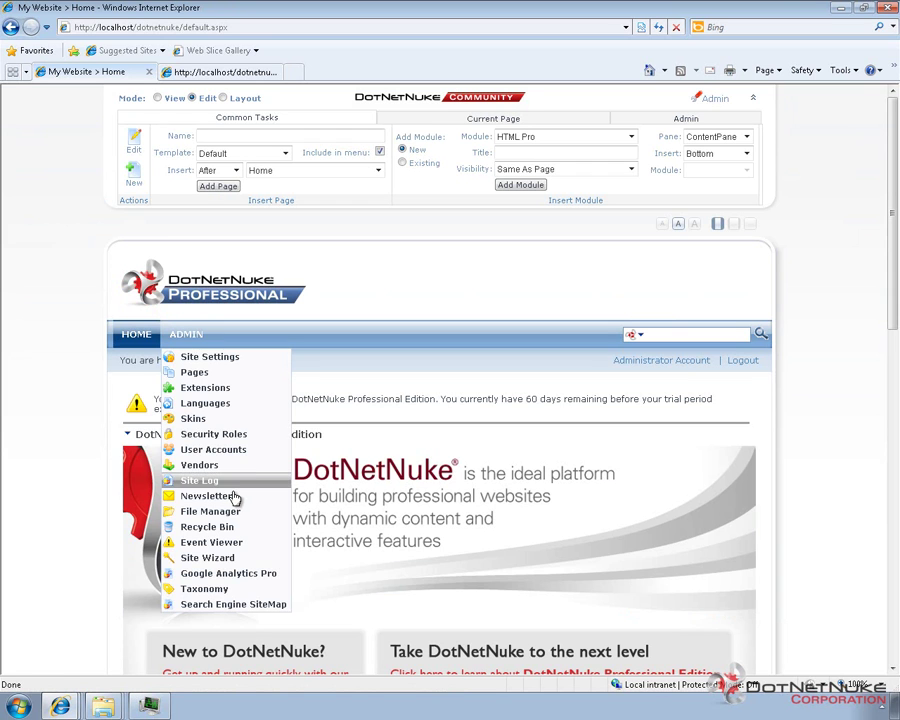
click(745, 361)
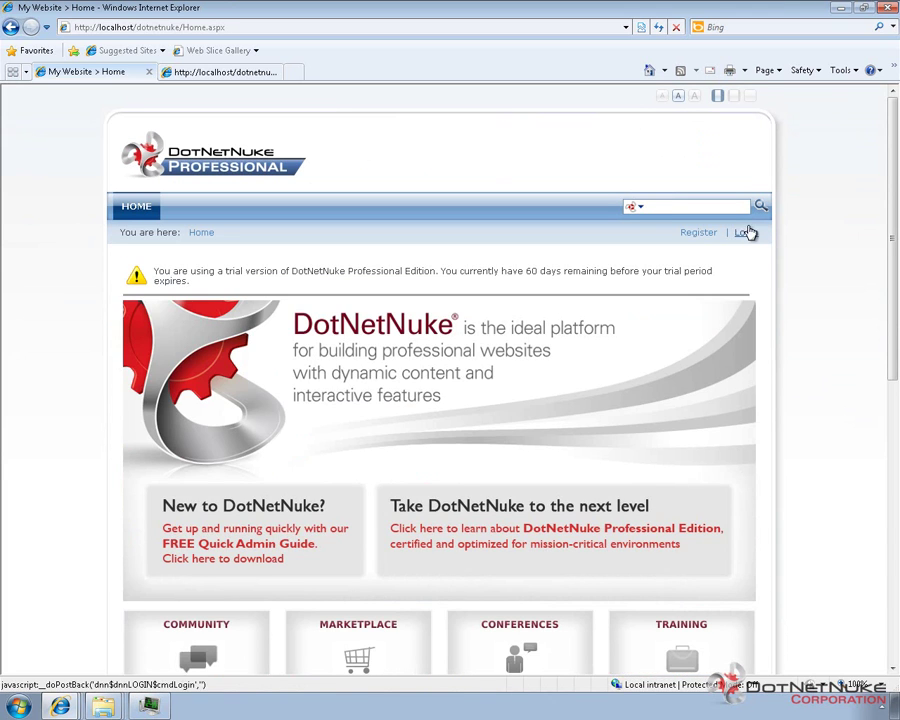
Log in as 'host' with its default password and open the SuperUser Account profile.
click(746, 232)
text(host)
key(Tab)
text(dnnhost)
click(147, 404)
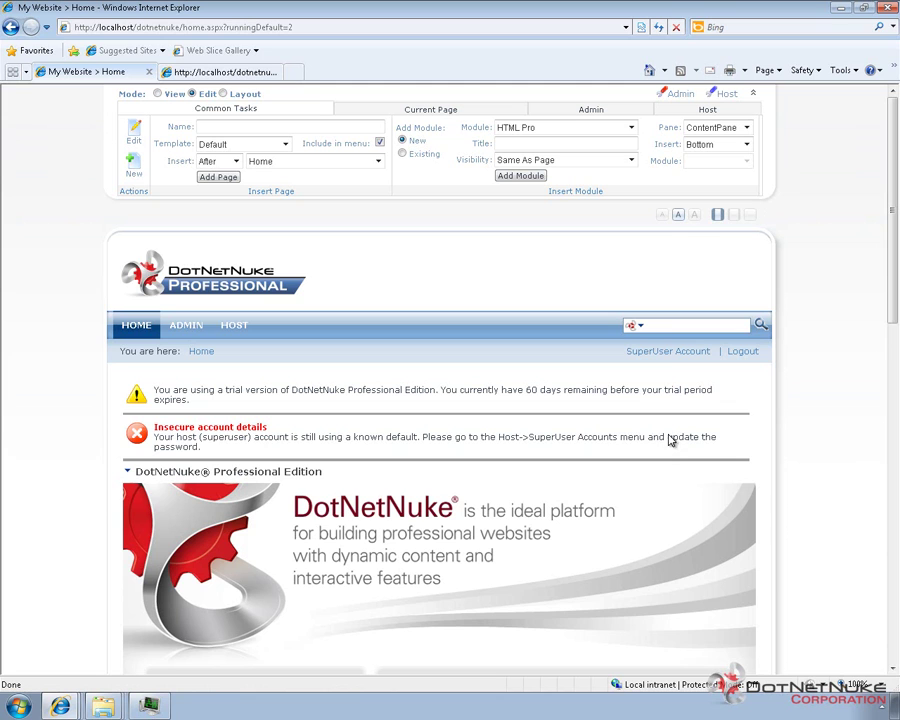
click(663, 356)
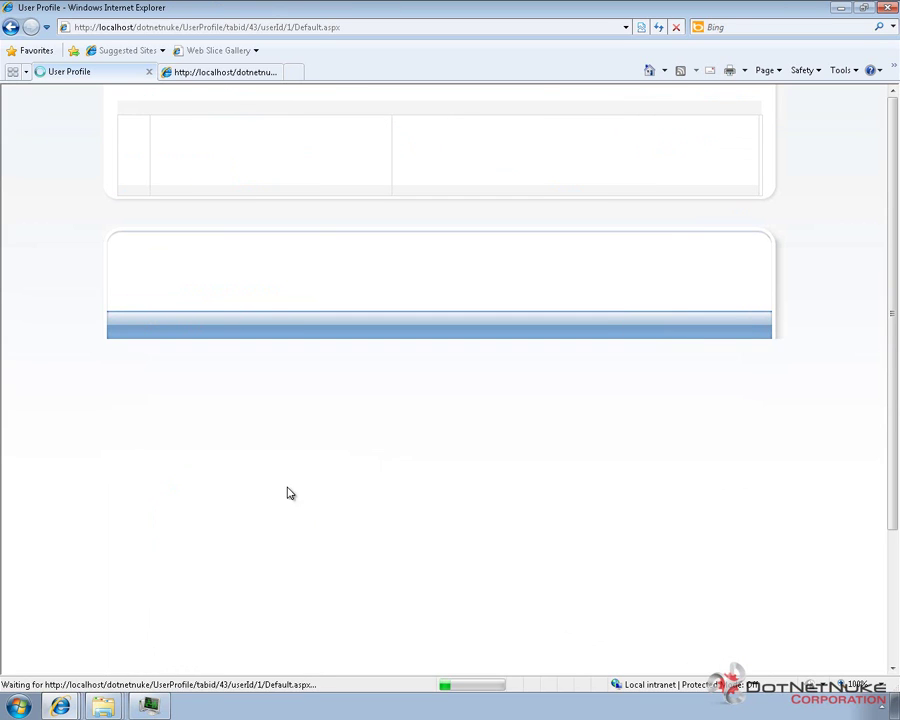
scroll(250, 520, down, 2)
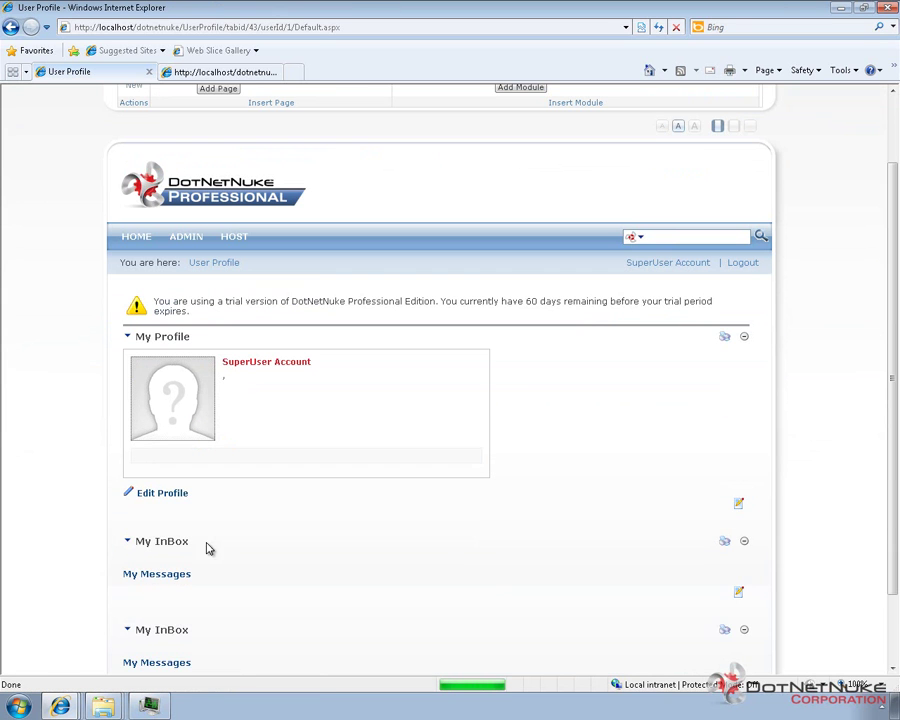
Under Edit Profile > Manage Password, replace the host's current password with a new confirmed one.
click(173, 494)
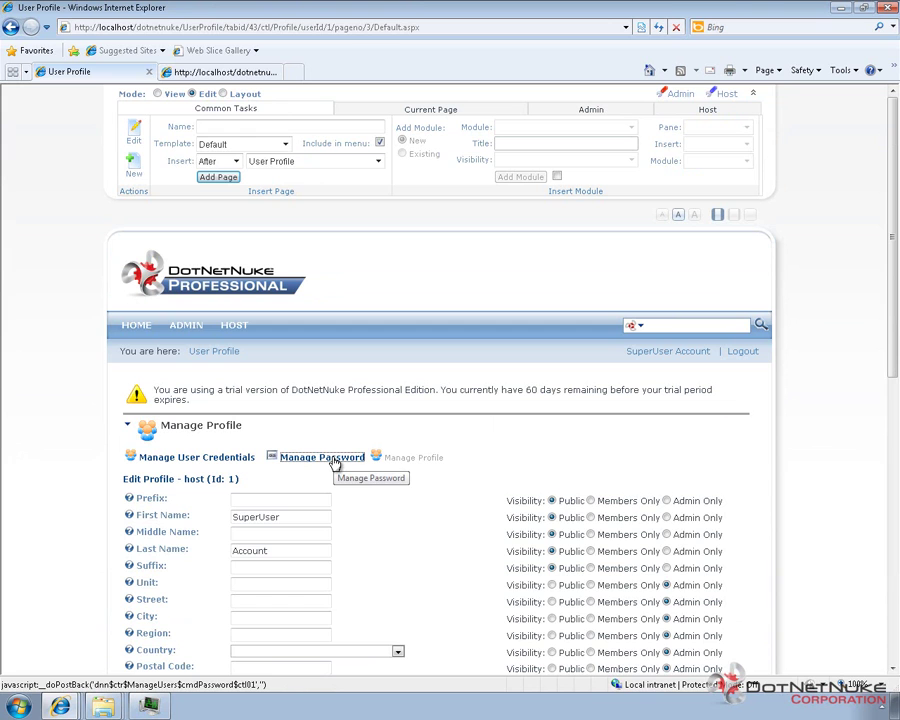
click(333, 459)
scroll(315, 538, down, 1)
scroll(315, 534, up, 1)
click(298, 604)
text(*******)
key(Tab)
text(****)
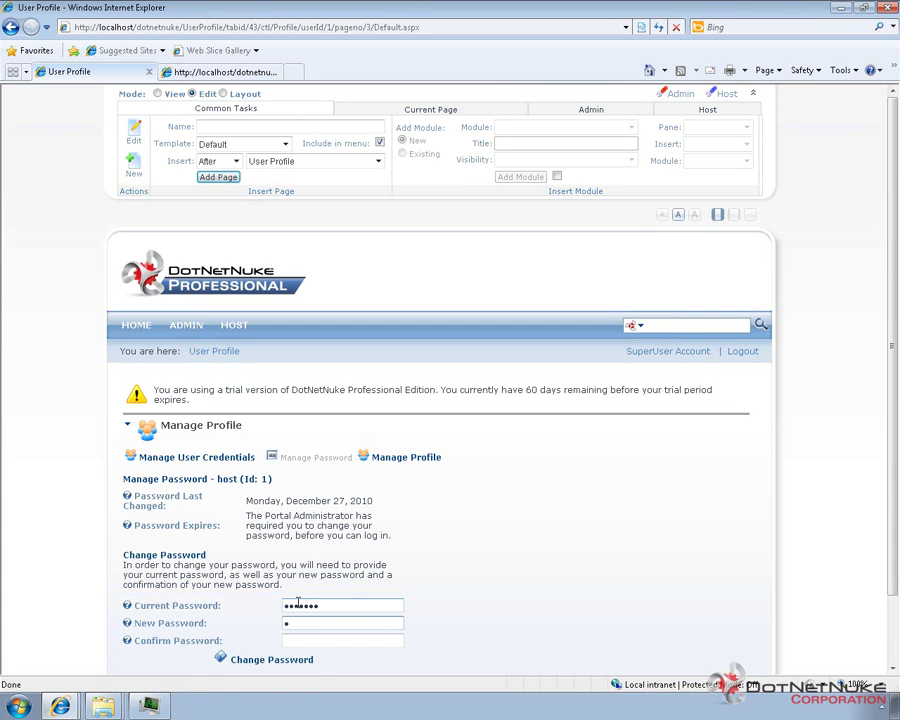
text(*******)
key(Tab)
text(***********)
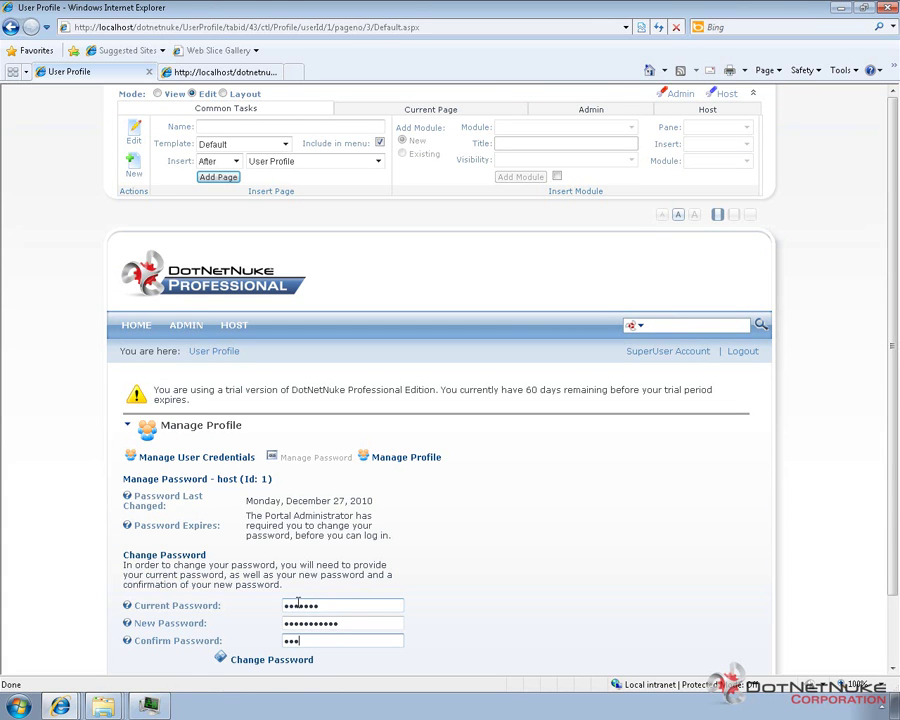
click(275, 660)
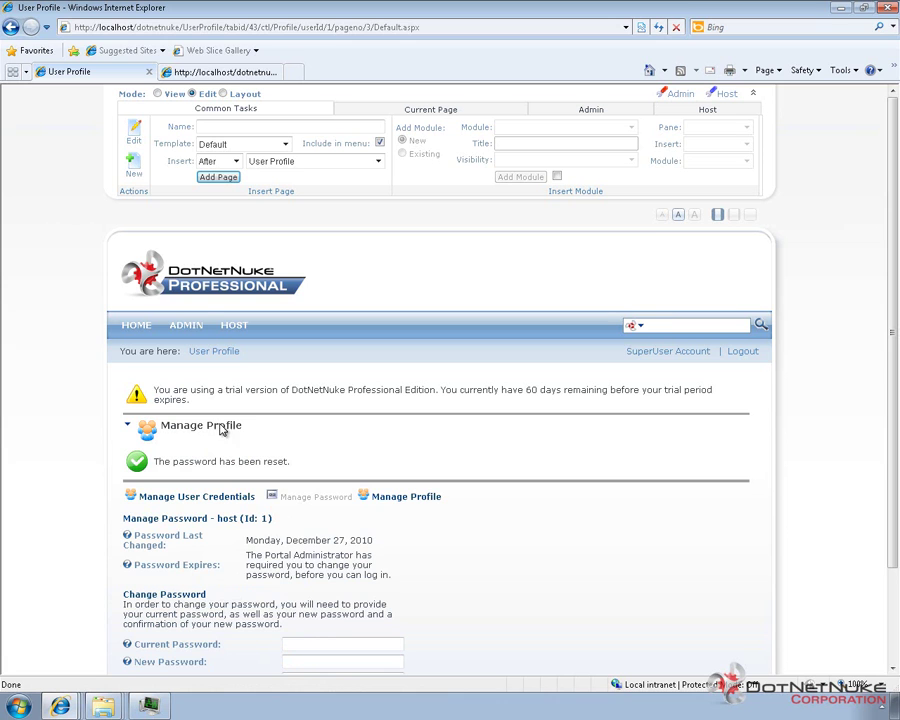
Go to Host > SuperUser Accounts.
click(184, 328)
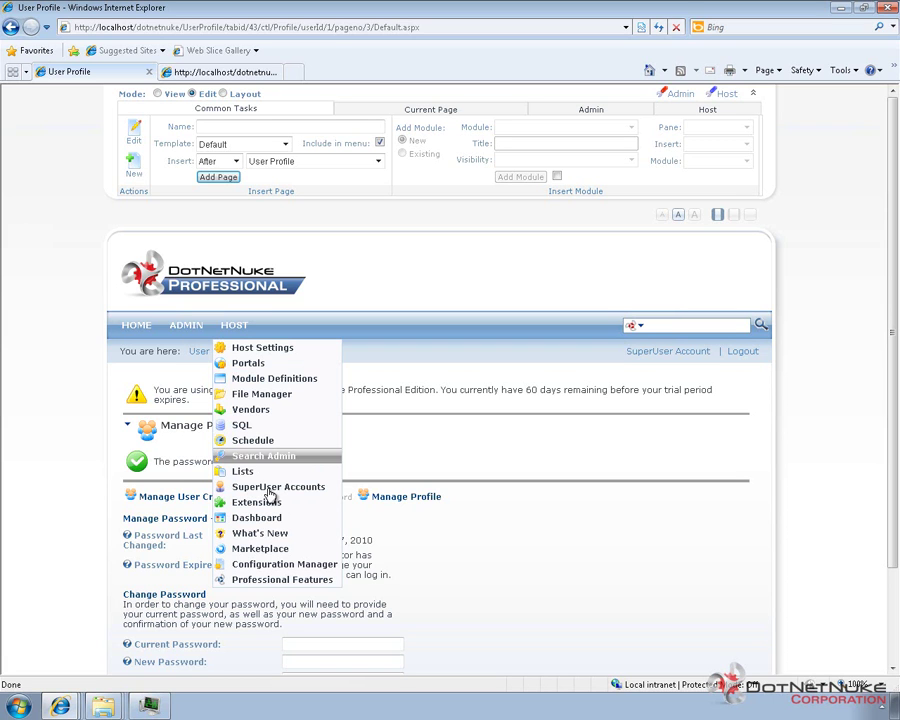
click(270, 488)
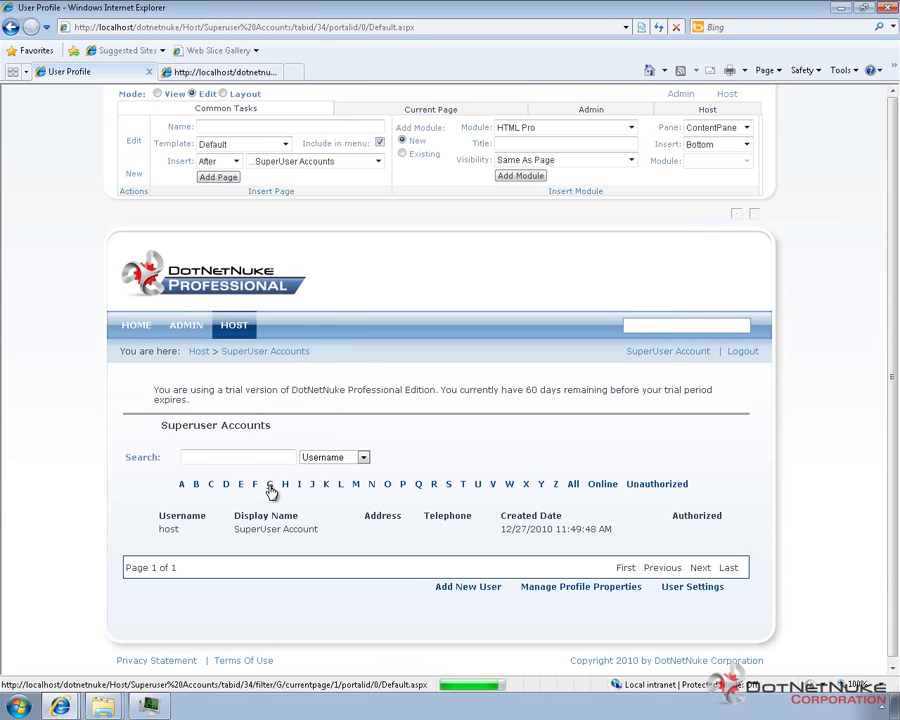